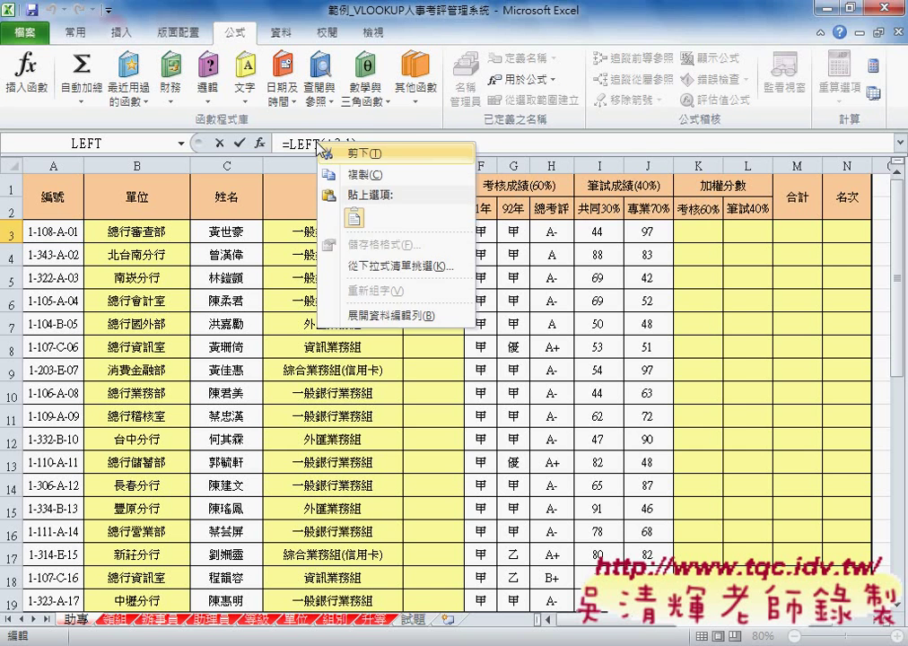
Cut LEFT(A3,1) from E3's formula and start a VLOOKUP from the recently used functions
click(352, 152)
click(259, 144)
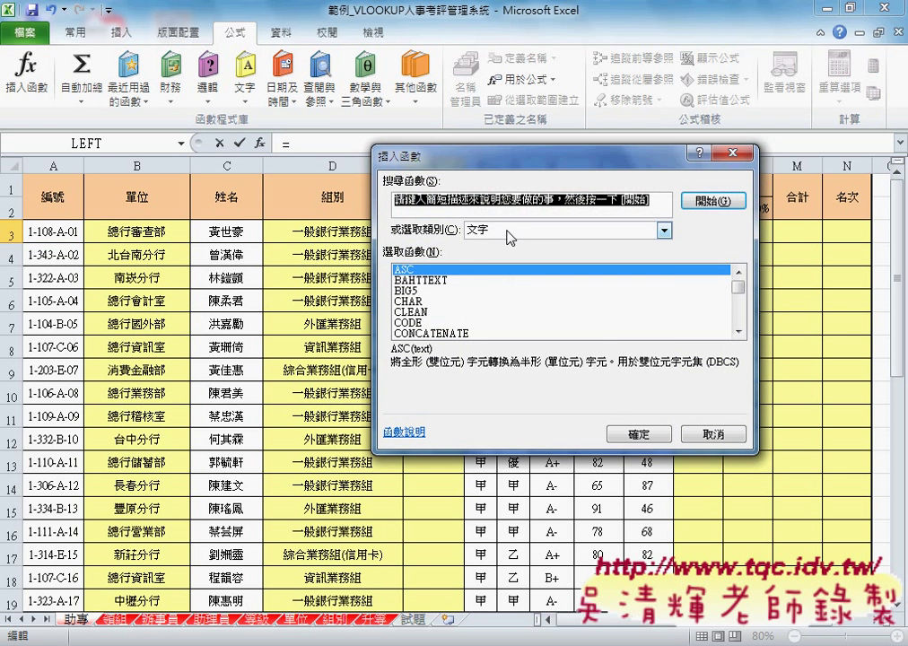
click(520, 230)
click(507, 242)
click(458, 282)
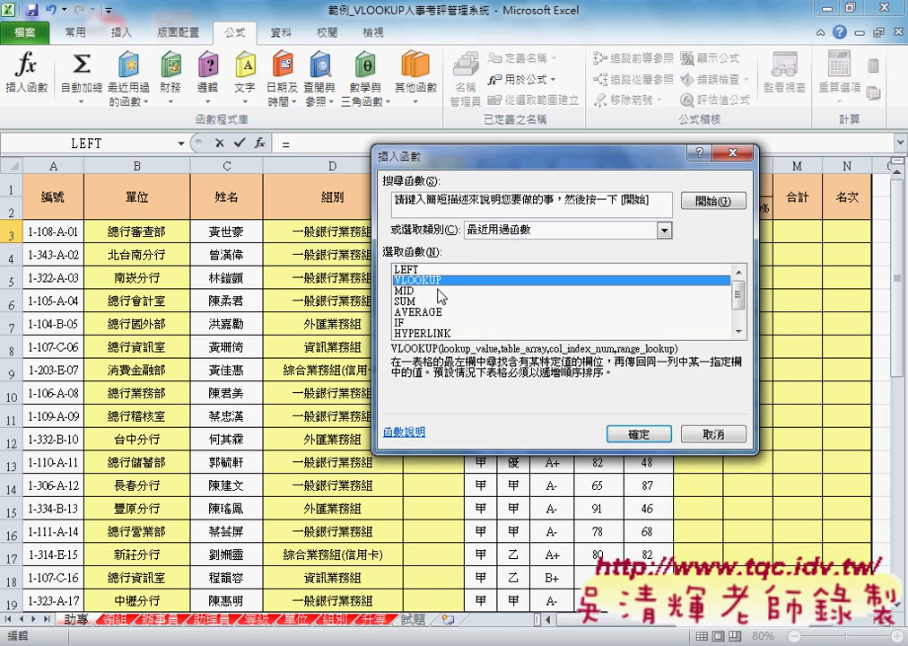
click(638, 433)
Set VLOOKUP's lookup value to LEFT(A3,1) and its table array to the 升等 named range
click(463, 217)
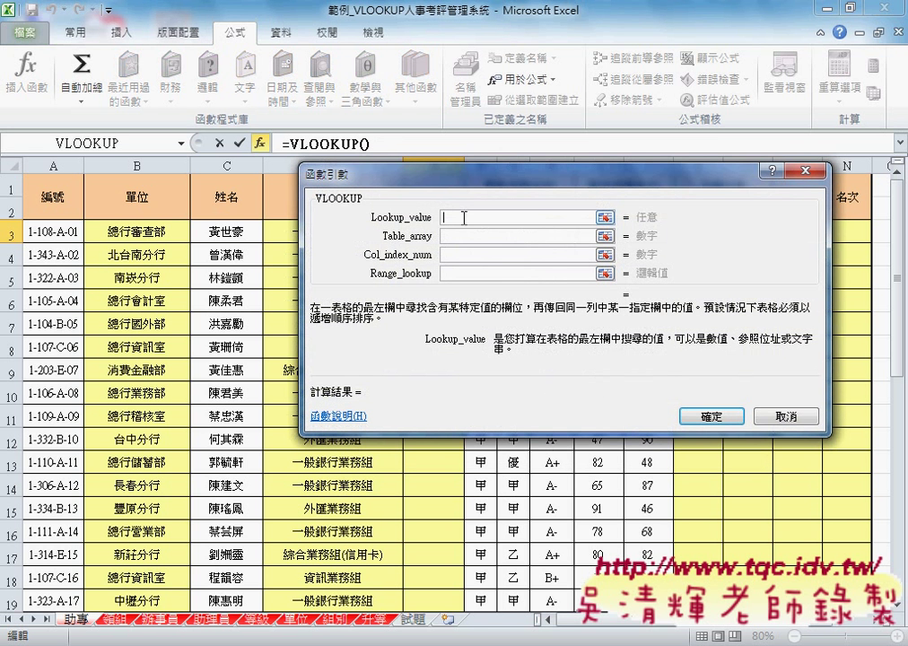
key(ctrl+v)
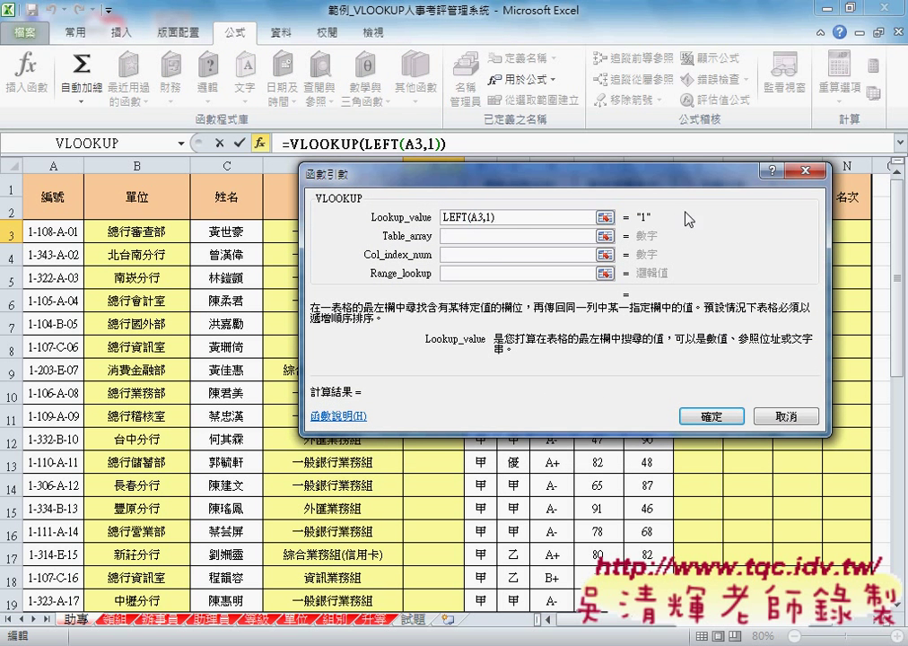
click(467, 237)
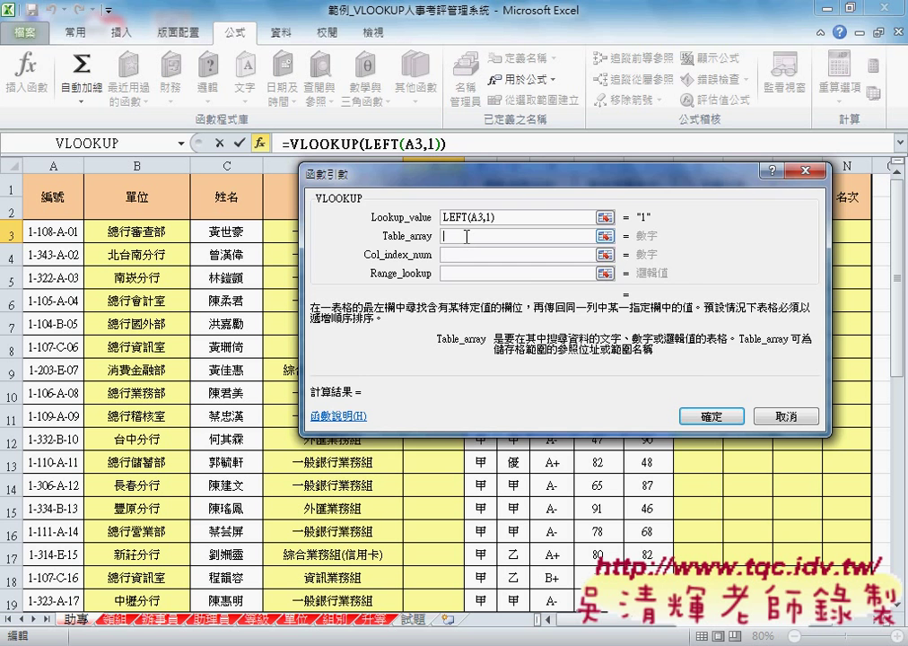
key(F3)
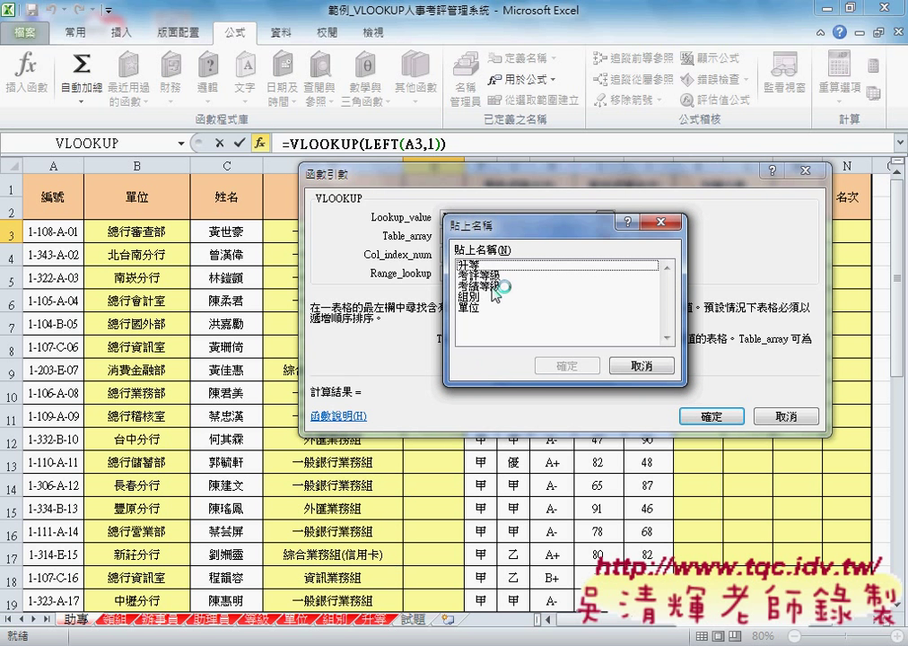
click(485, 266)
click(567, 367)
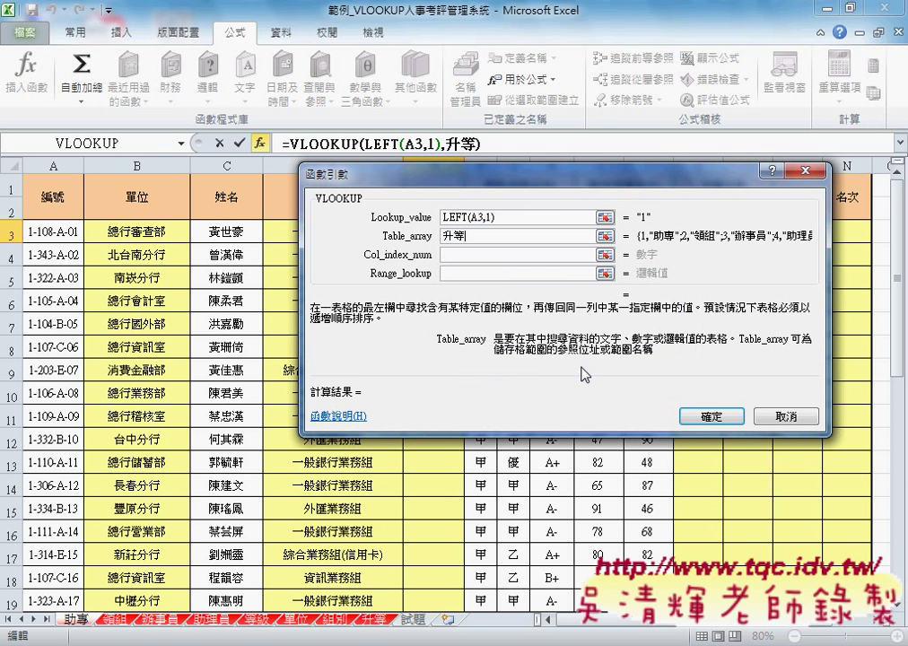
Enter column index 2 and range lookup 0, committing =VLOOKUP(LEFT(A3,1),升等,2,0) to E3
click(491, 253)
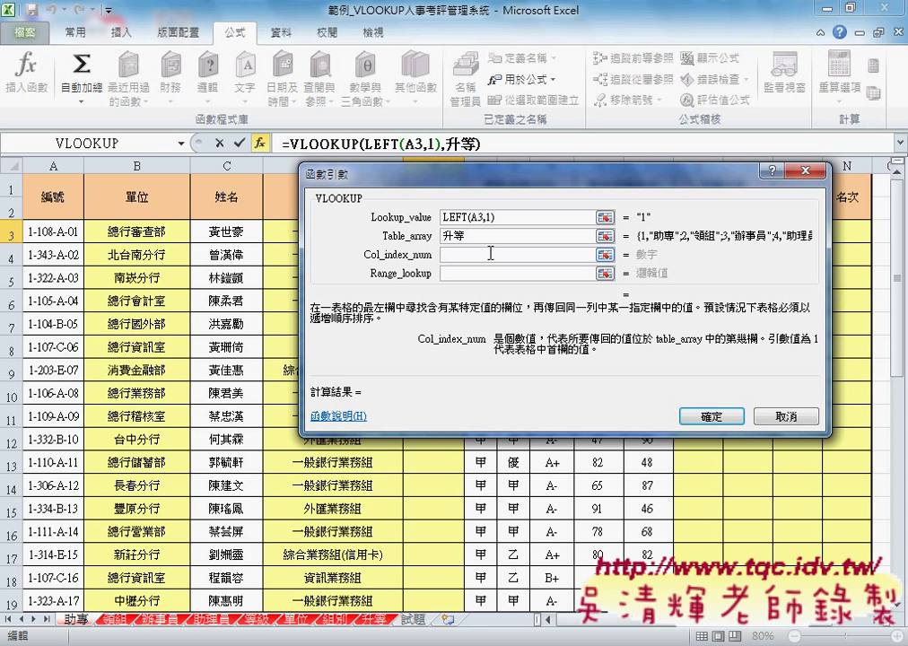
text(2)
click(493, 271)
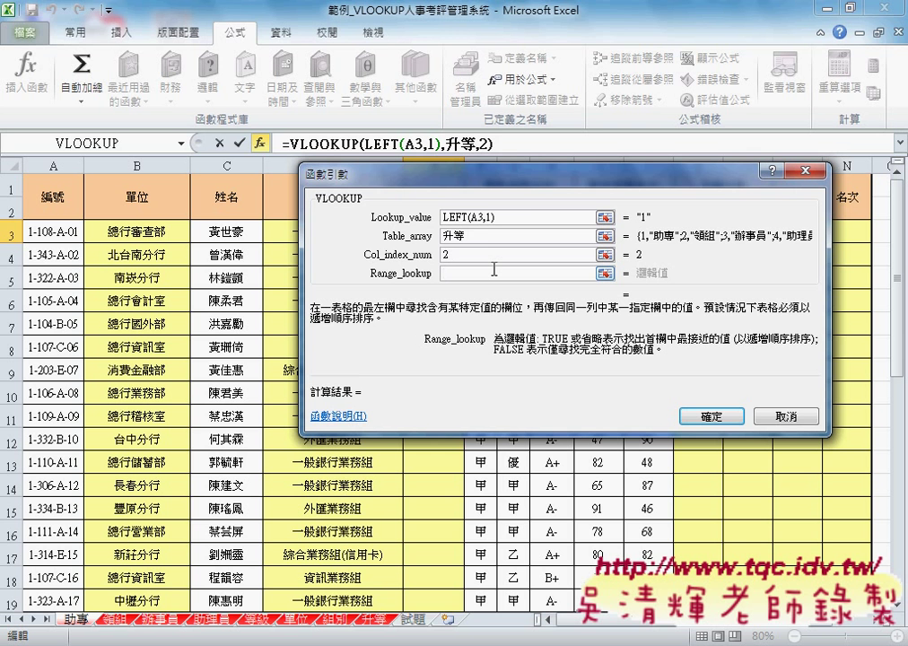
text(,0)
click(714, 416)
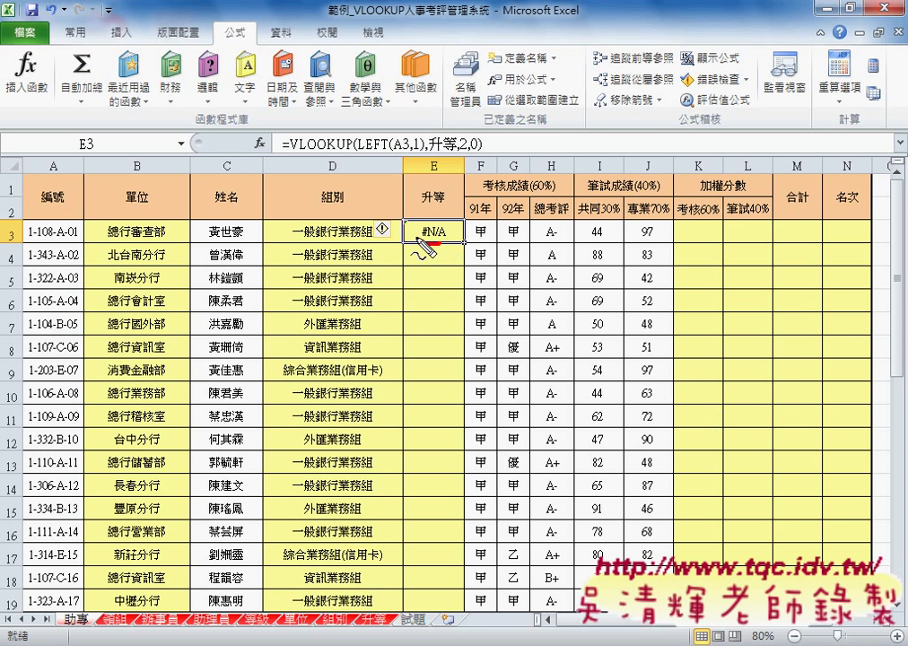
Review E3's VLOOKUP arguments, including the LEFT(A3,1) lookup value, and cancel without changes
drag(440, 213, 448, 253)
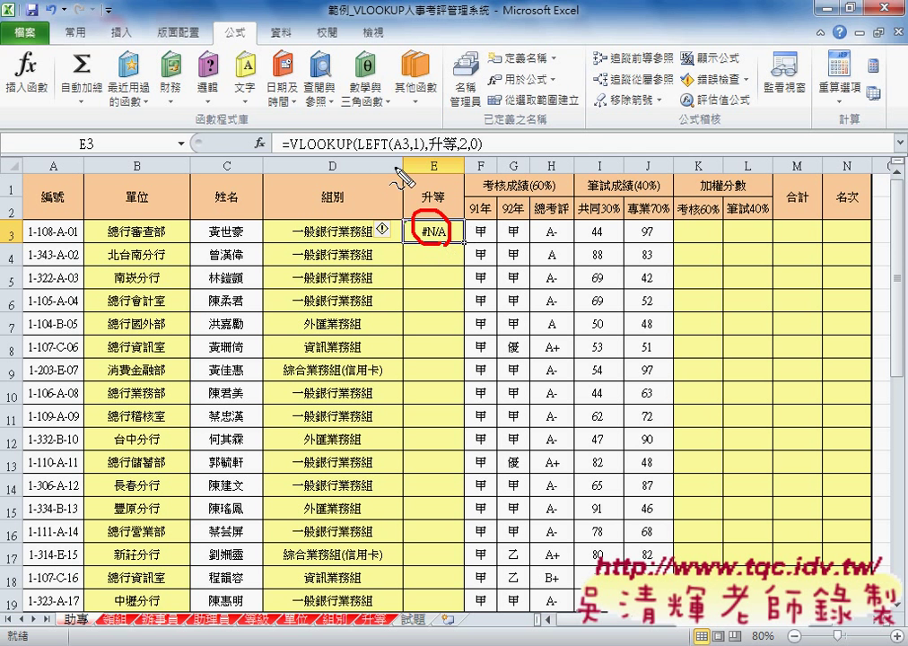
key(Escape)
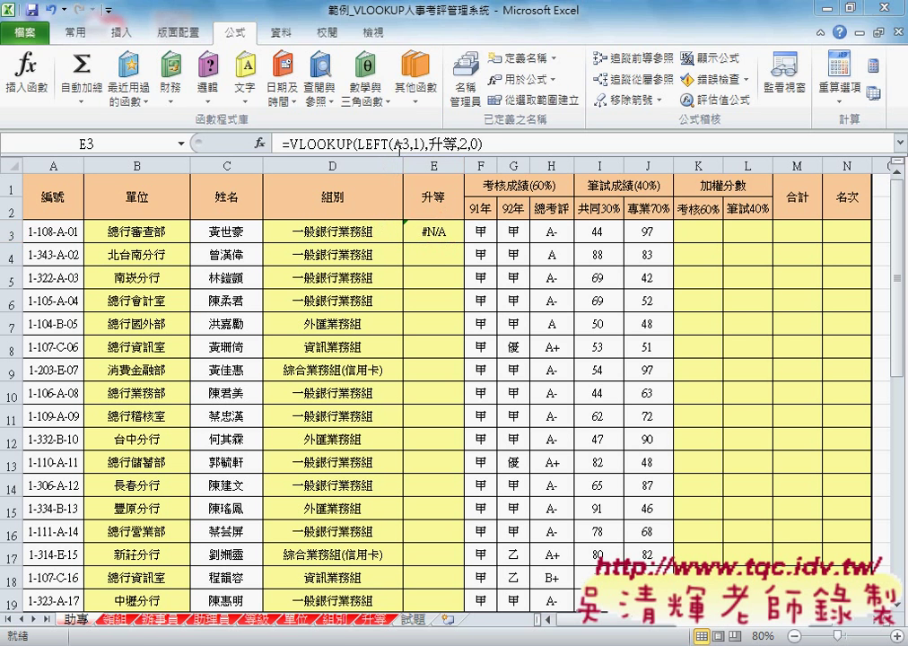
click(260, 146)
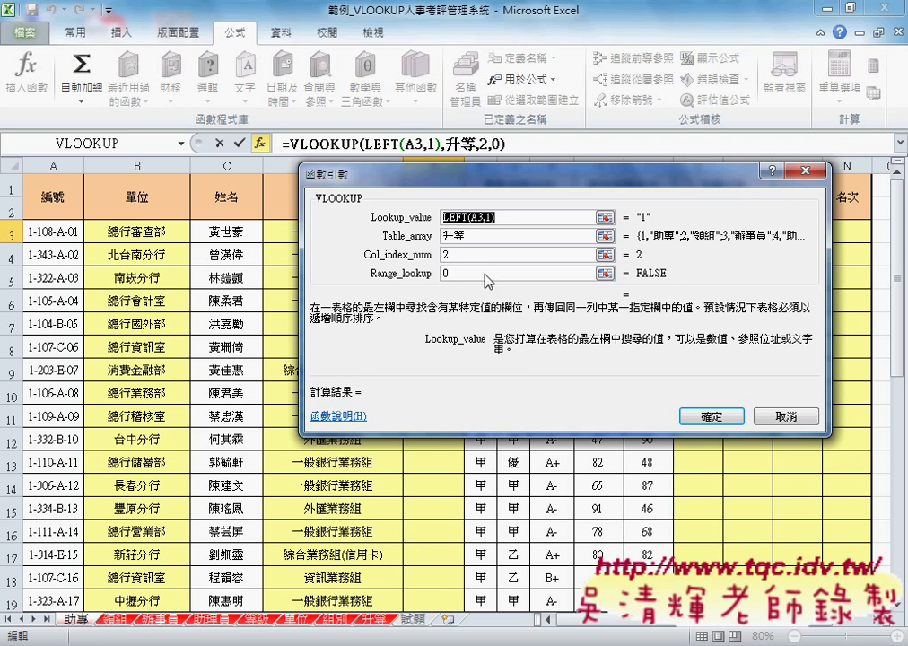
click(492, 219)
click(786, 416)
On the 升等 sheet, confirm codes A2:A5 use General format, then return to the personnel sheet
click(373, 620)
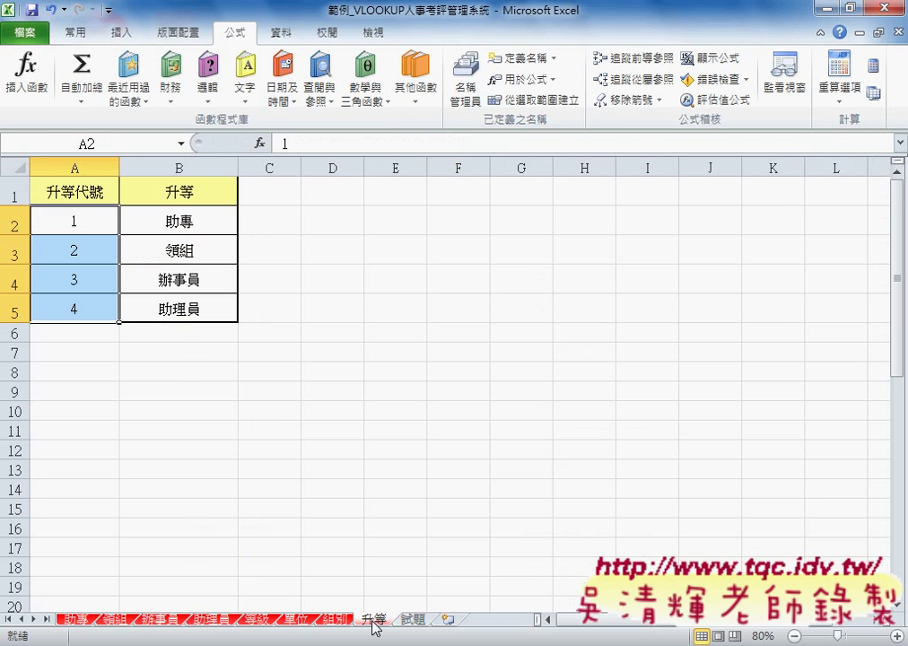
click(78, 221)
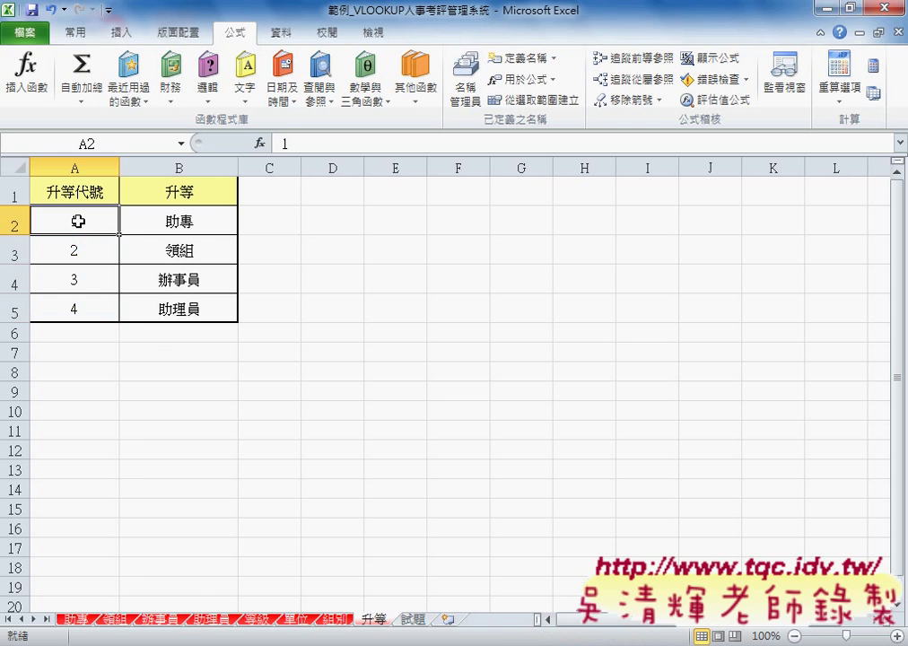
drag(78, 221, 81, 308)
right_click(82, 283)
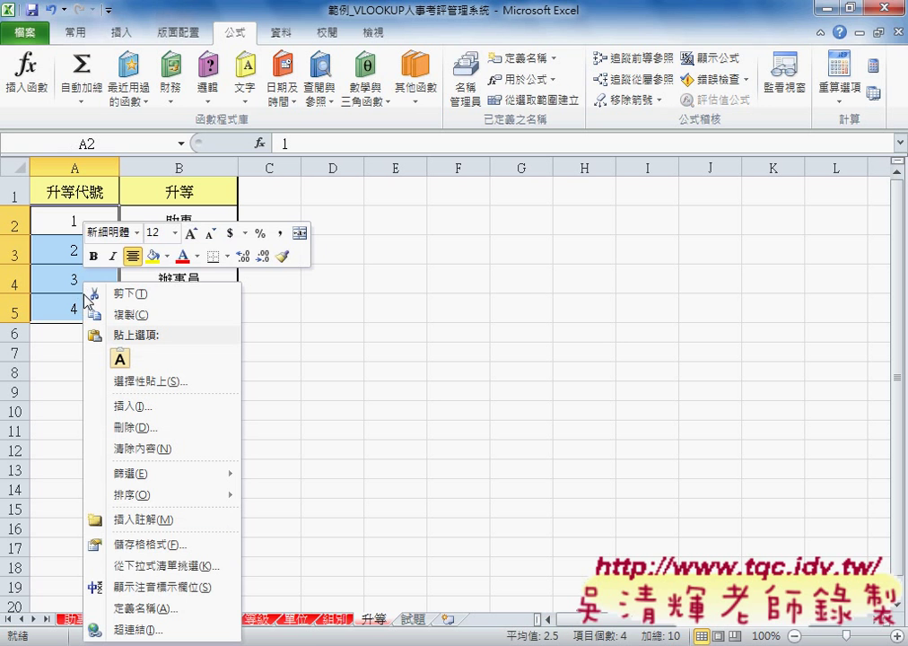
click(148, 545)
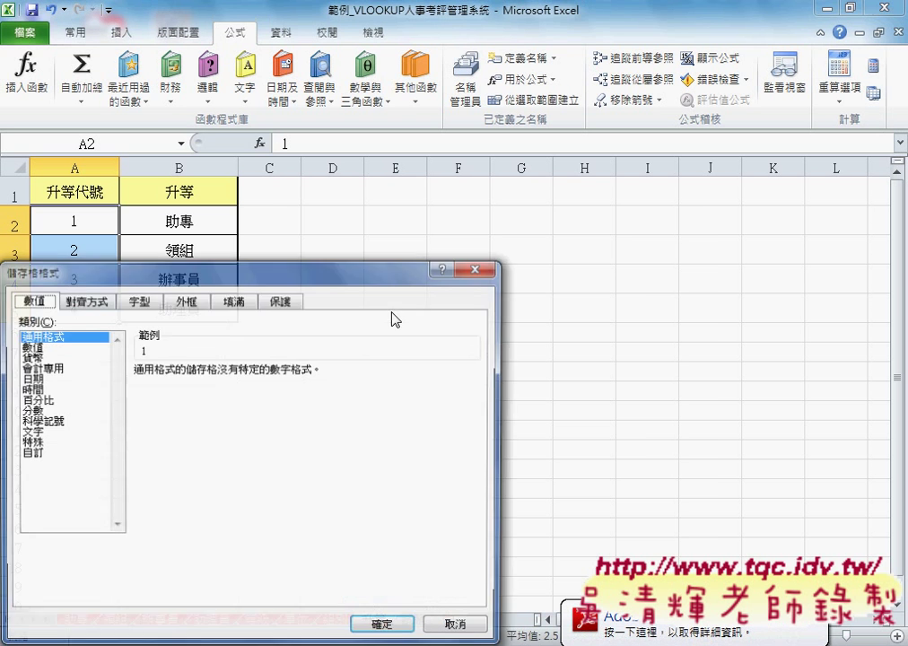
drag(175, 268, 366, 236)
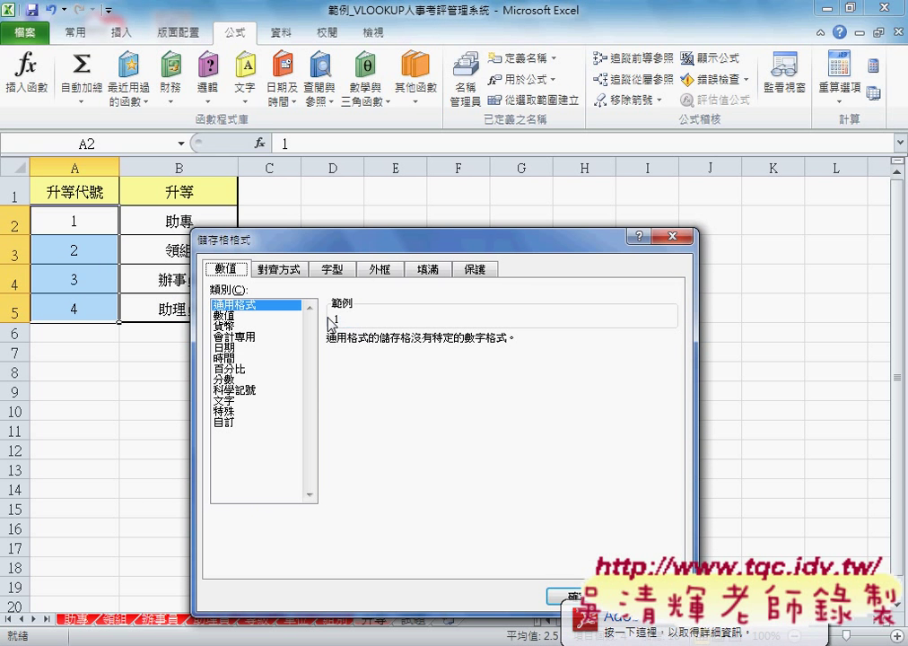
click(666, 236)
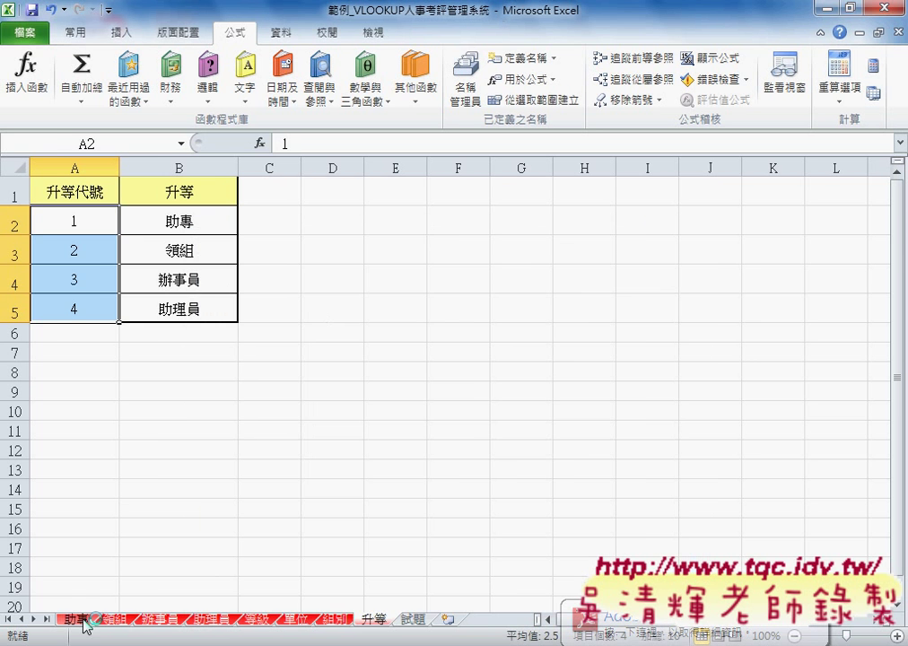
click(77, 624)
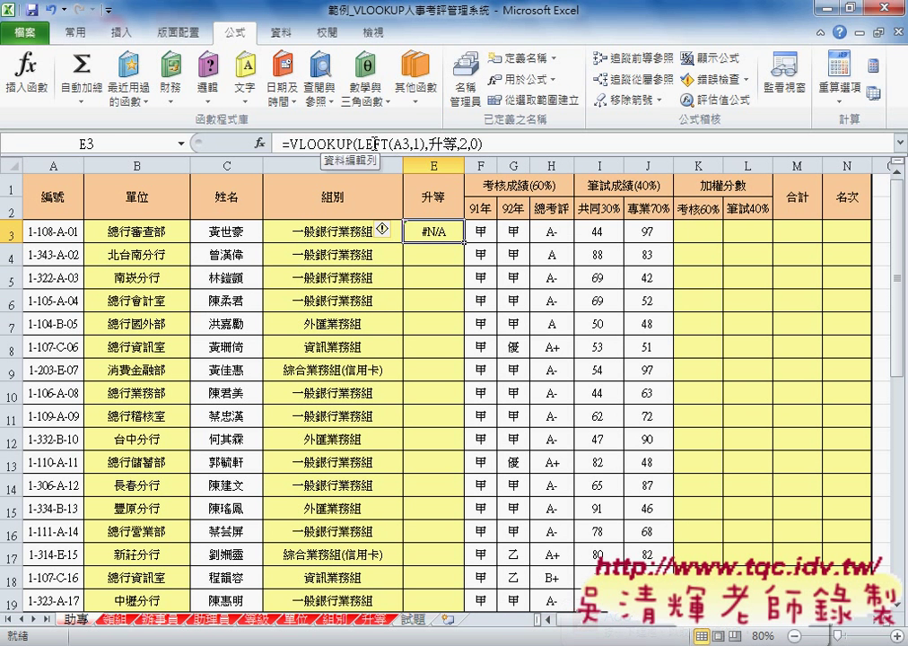
Reopen E3's VLOOKUP arguments with the caret at the start of the lookup value
click(386, 141)
click(259, 143)
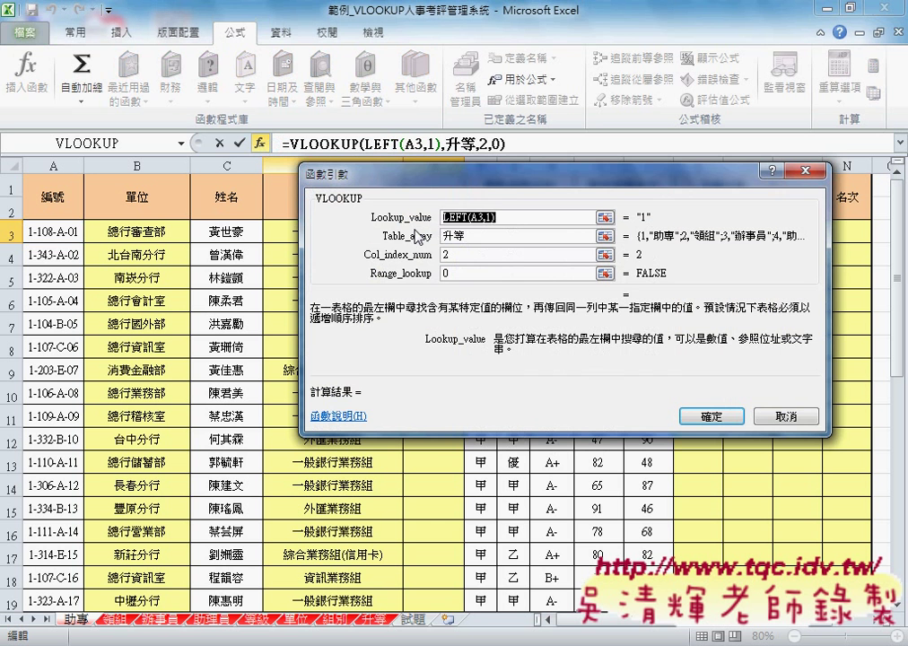
click(501, 217)
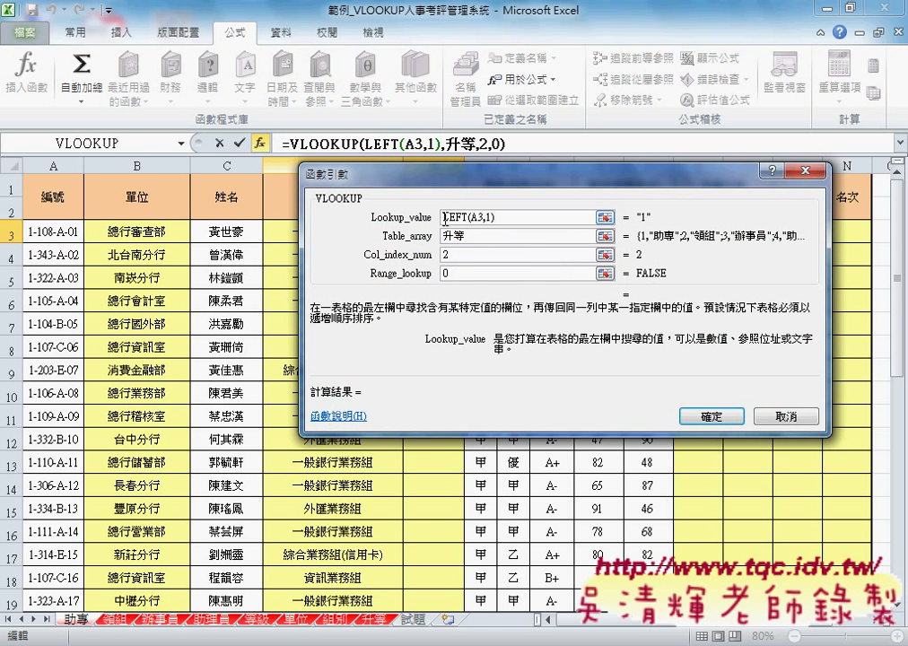
key(Home)
Wrap the lookup value as value(LEFT(A3,1)) so the result preview shows 助專
text(val)
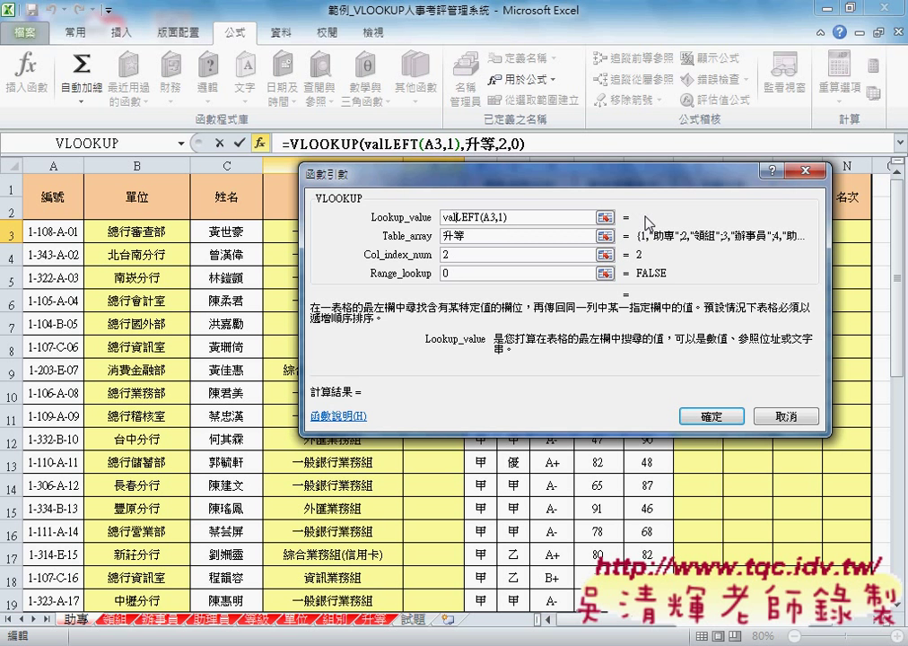
text(ue)
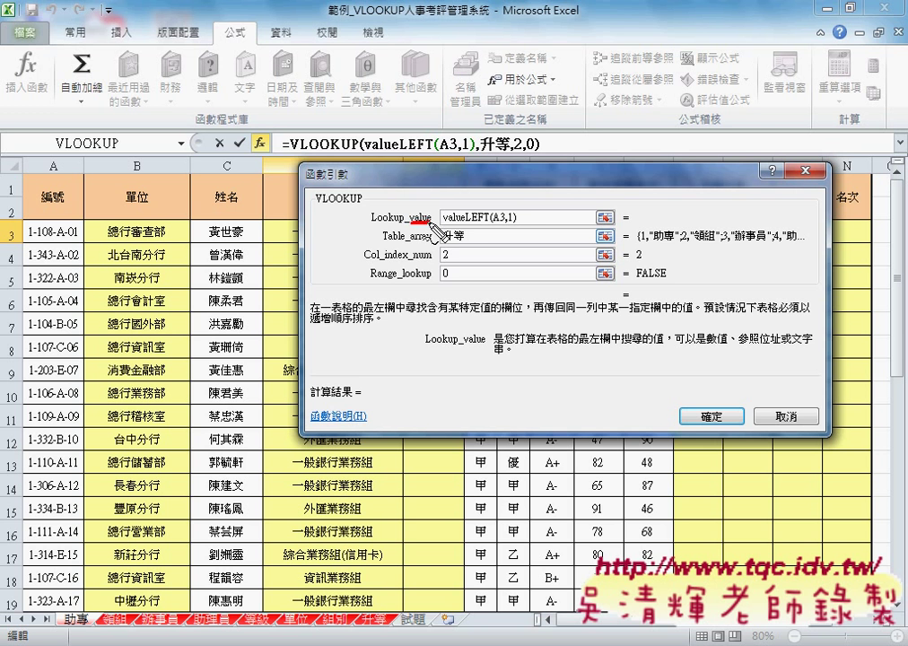
mouse_move(427, 210)
mouse_down()
mouse_move(449, 210)
mouse_move(471, 240)
mouse_up()
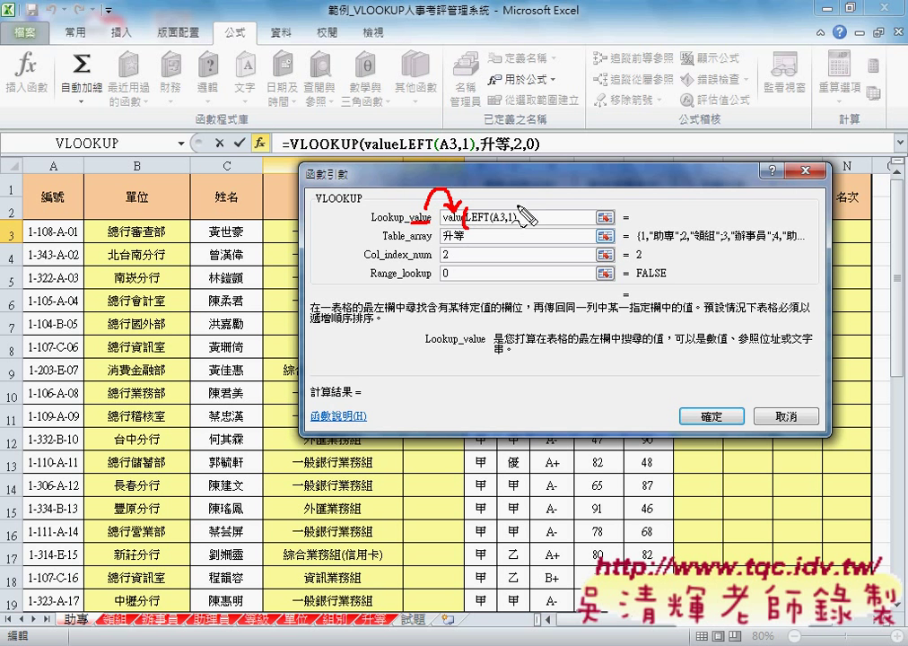
drag(521, 208, 523, 231)
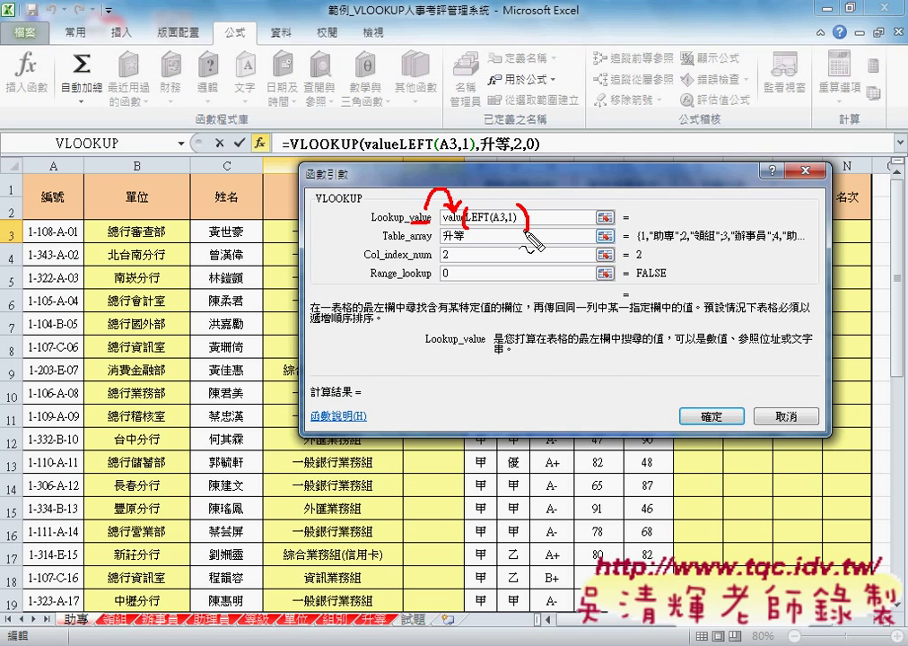
key(Escape)
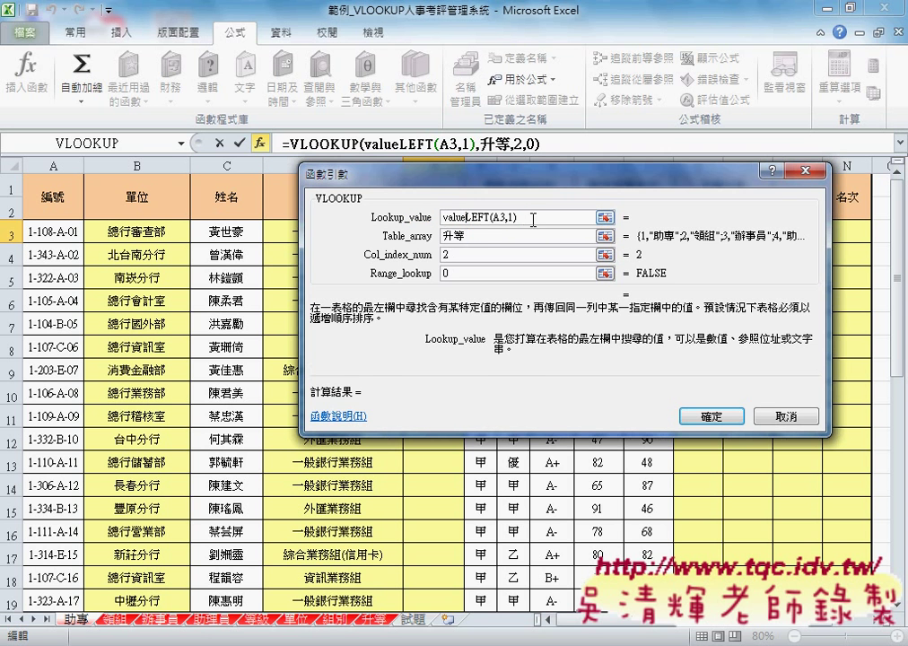
text(()
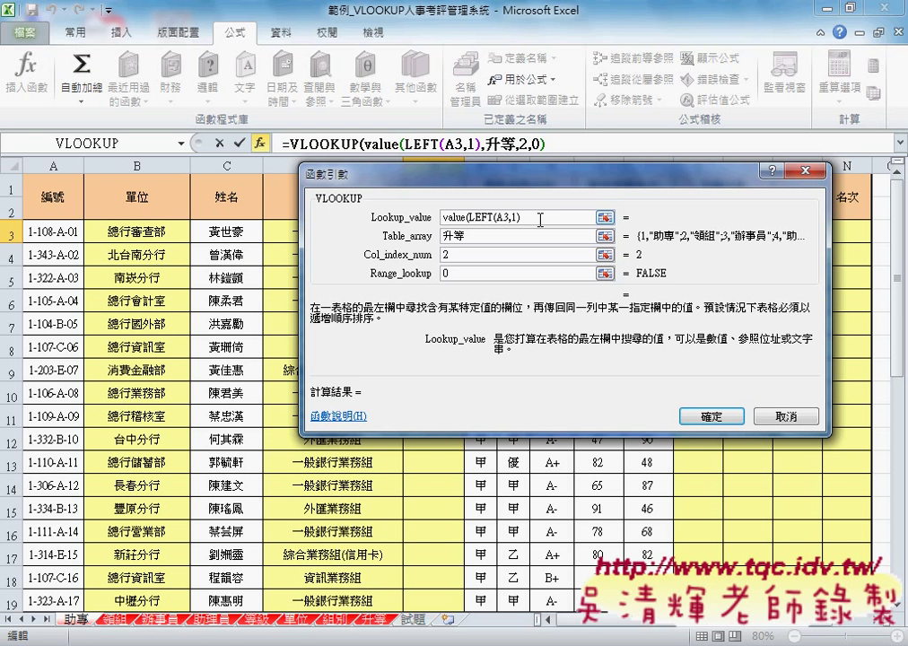
click(554, 217)
text())
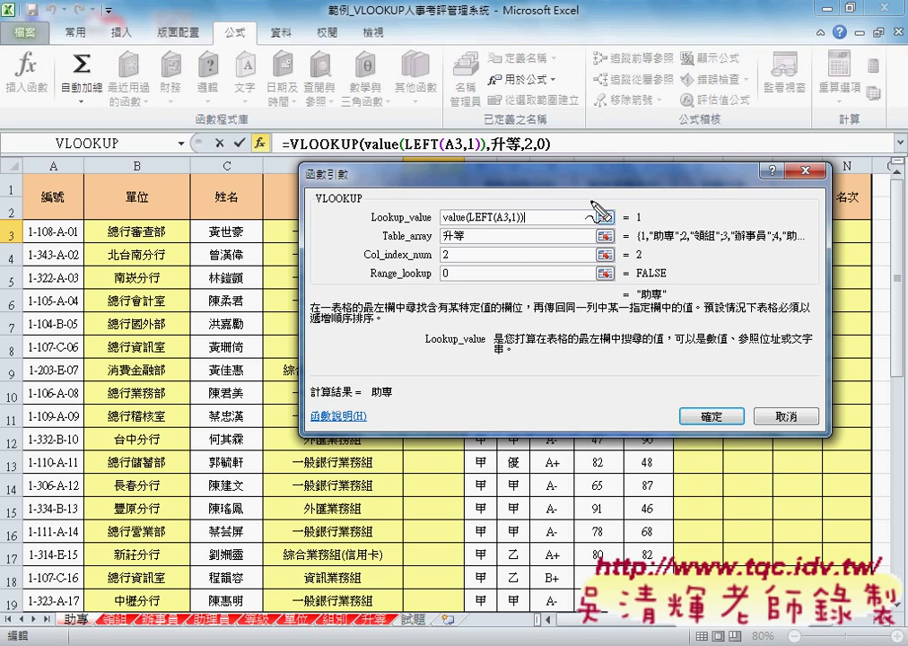
drag(468, 224, 522, 223)
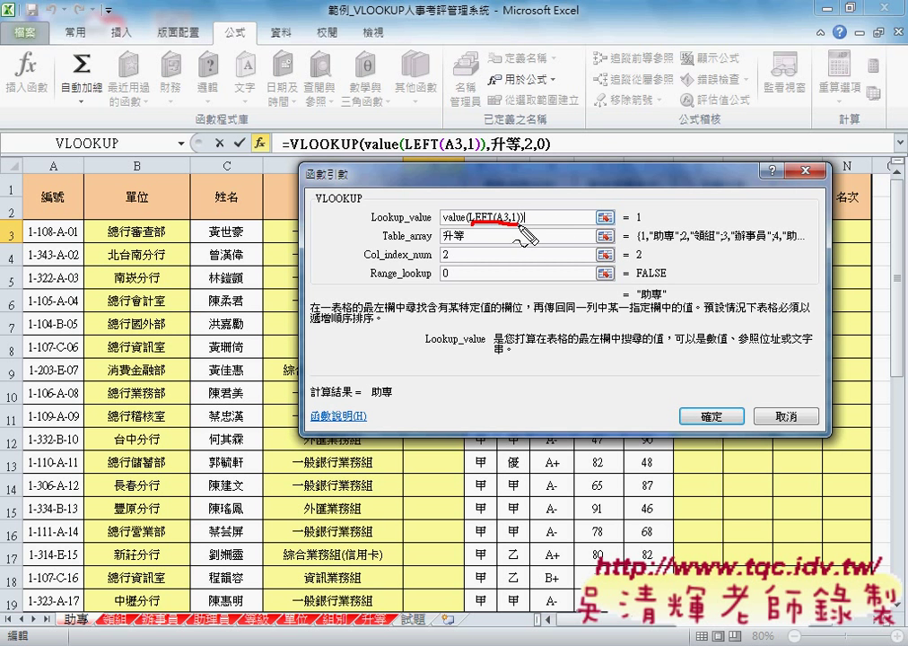
mouse_move(639, 216)
mouse_down()
mouse_move(652, 215)
mouse_move(659, 229)
mouse_up()
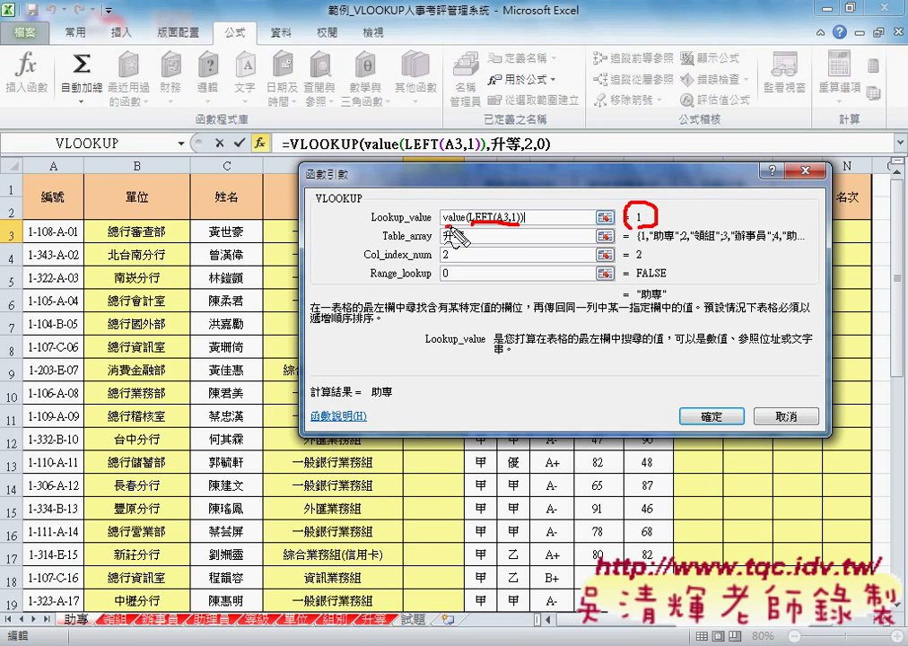
mouse_move(443, 221)
mouse_down()
mouse_move(463, 220)
mouse_move(478, 173)
mouse_move(615, 205)
mouse_up()
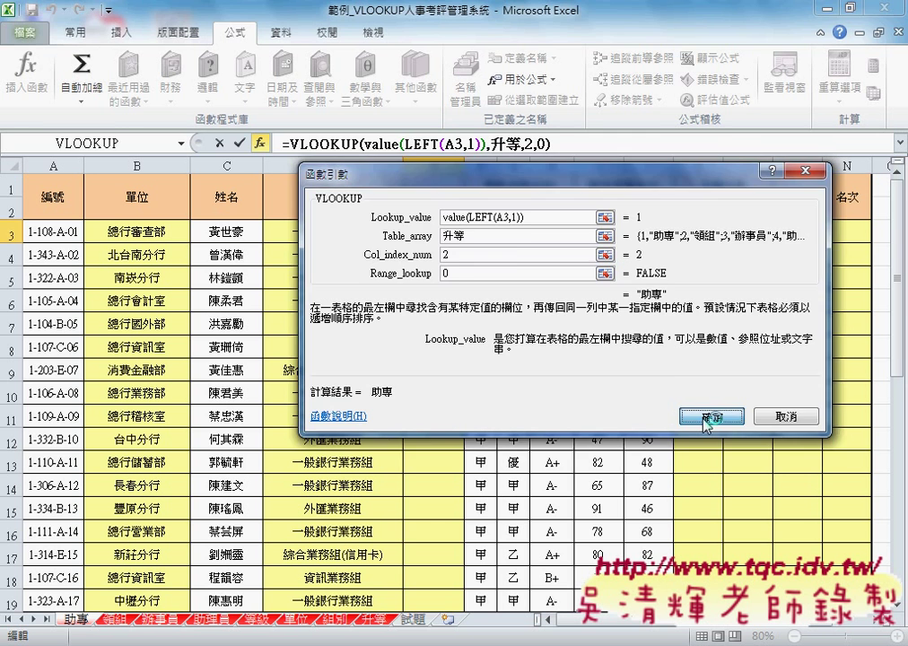
Apply the VALUE-based formula to E3 and fill it down column E
click(706, 424)
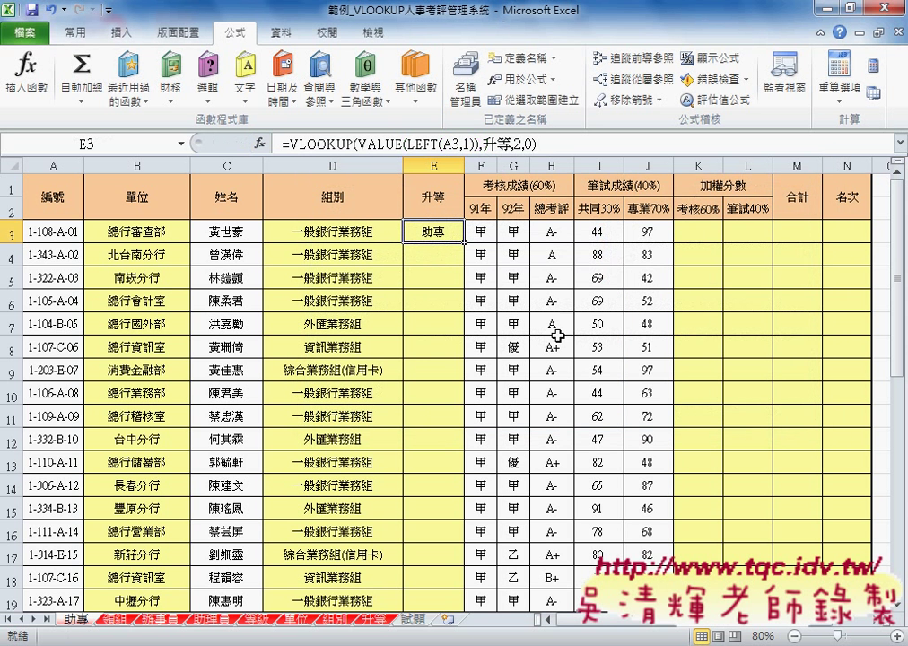
double_click(464, 241)
click(439, 232)
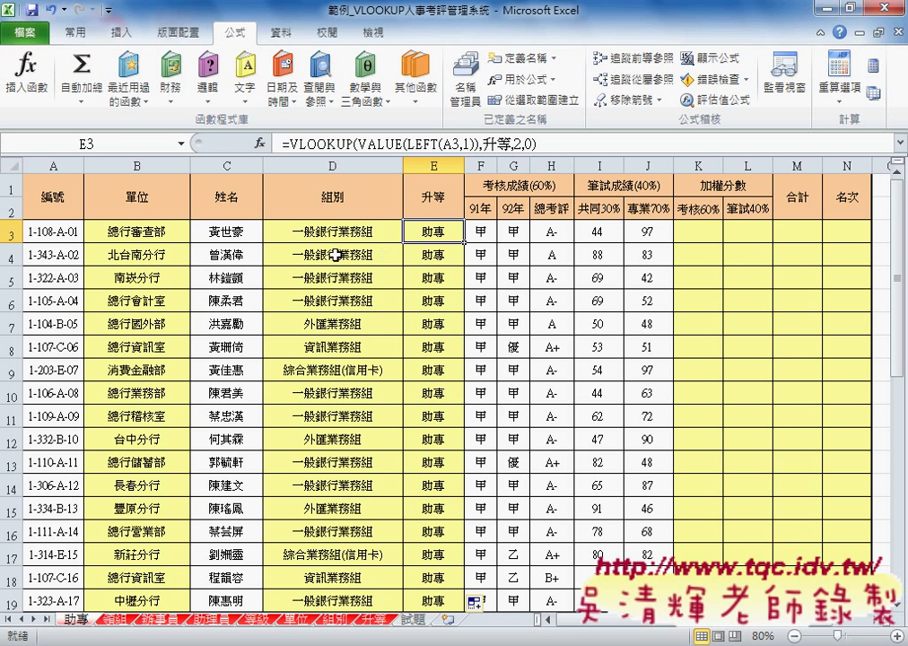
Compare the formulas in B3, C3, D3 and E3, then switch to the browser tutorial
click(143, 233)
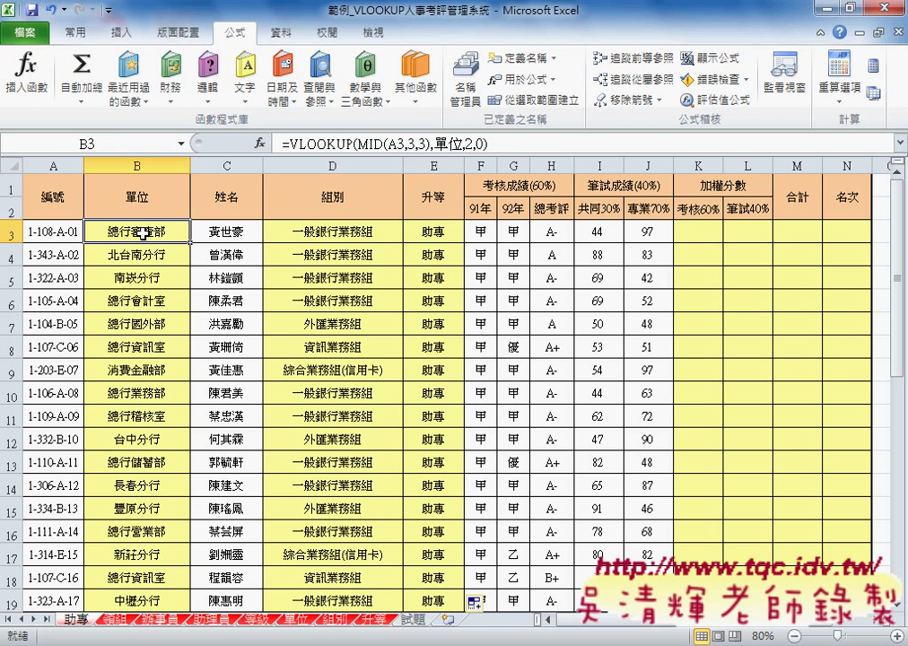
click(223, 230)
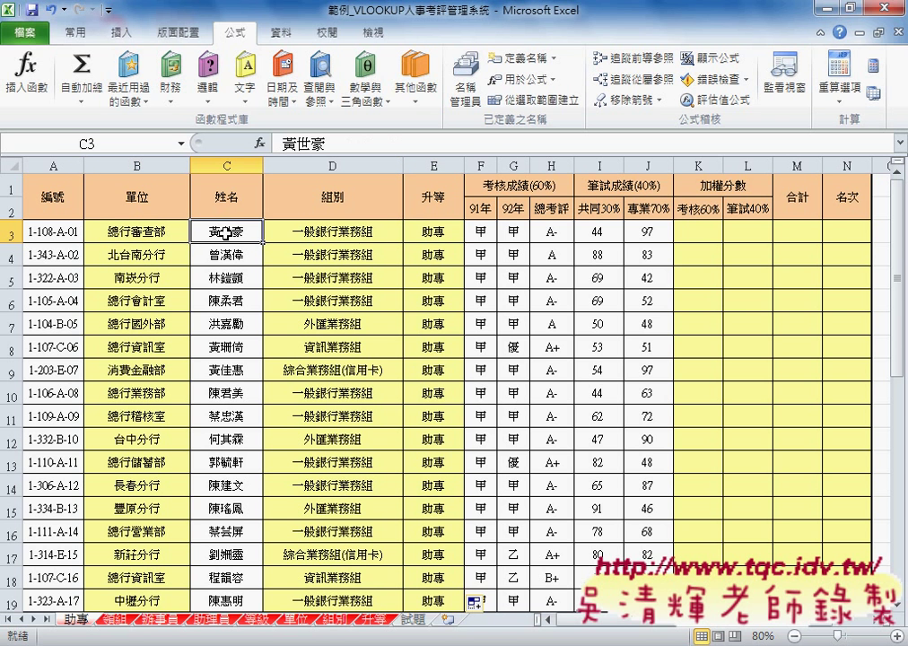
click(334, 238)
click(445, 234)
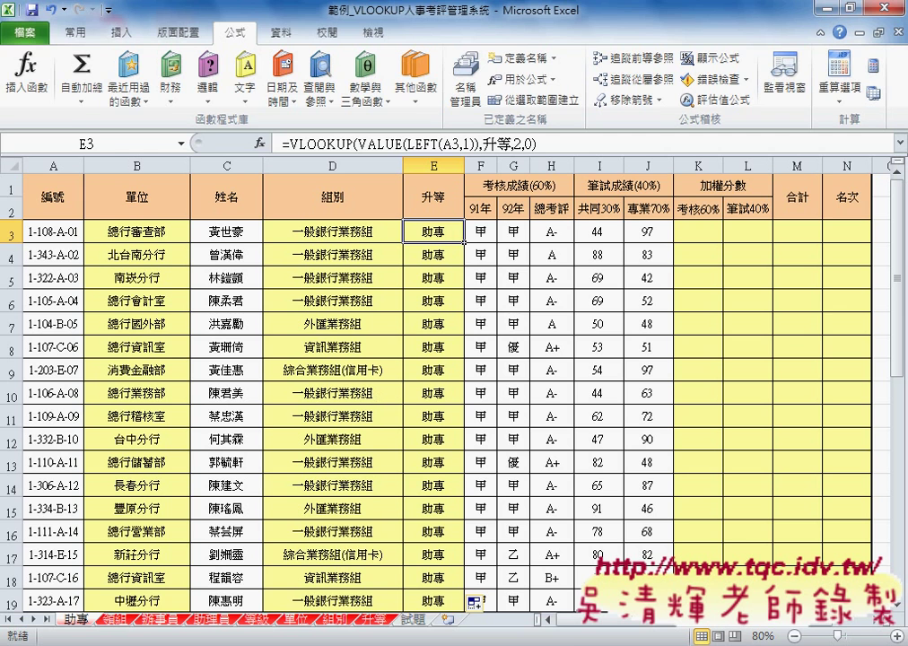
key(alt+Tab)
Scroll the blog post to section 3 and enlarge its VALUE-based VLOOKUP screenshot
scroll(450, 424, up, 2)
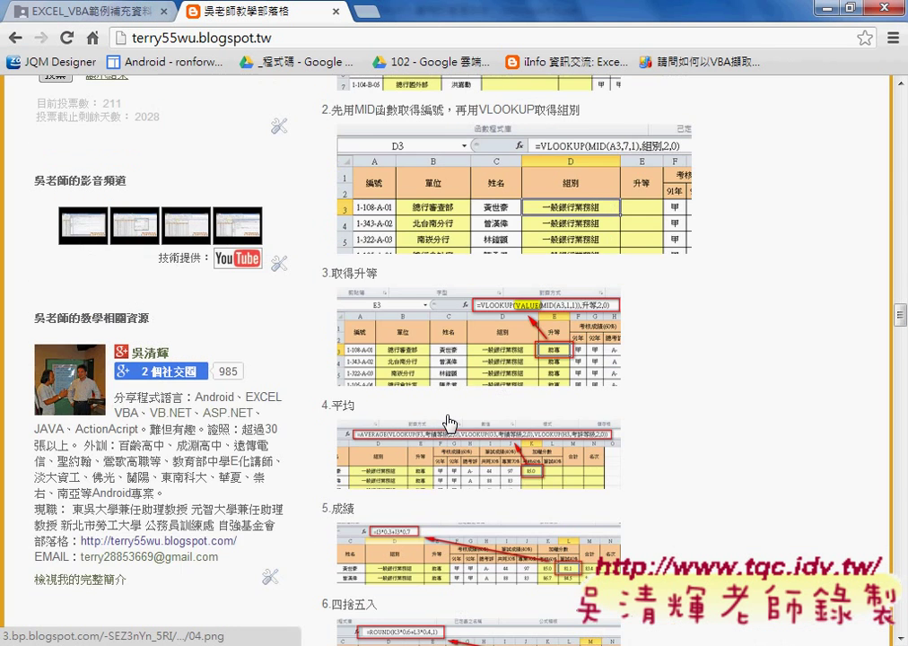
scroll(450, 422, up, 3)
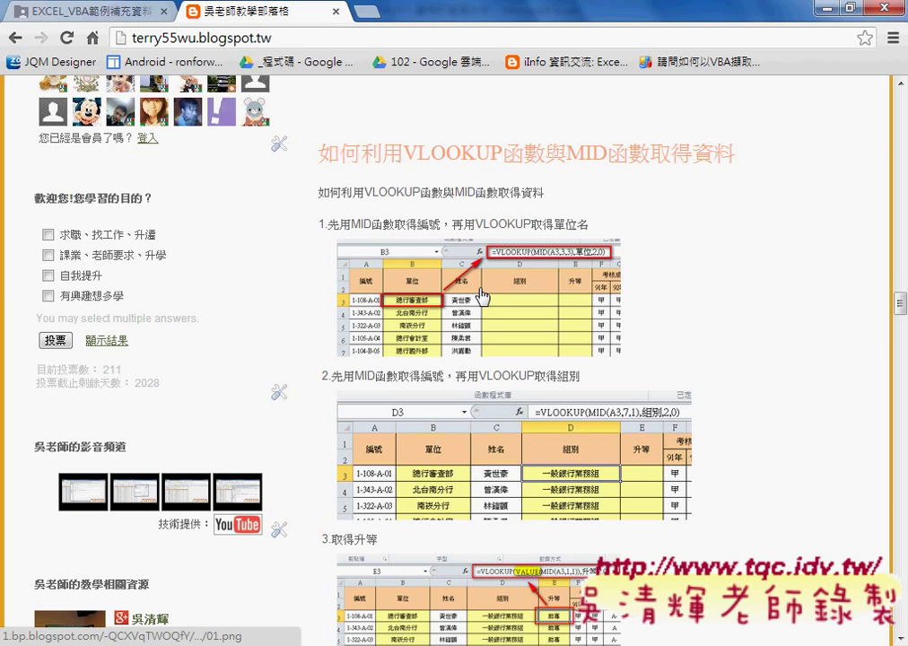
scroll(539, 404, down, 2)
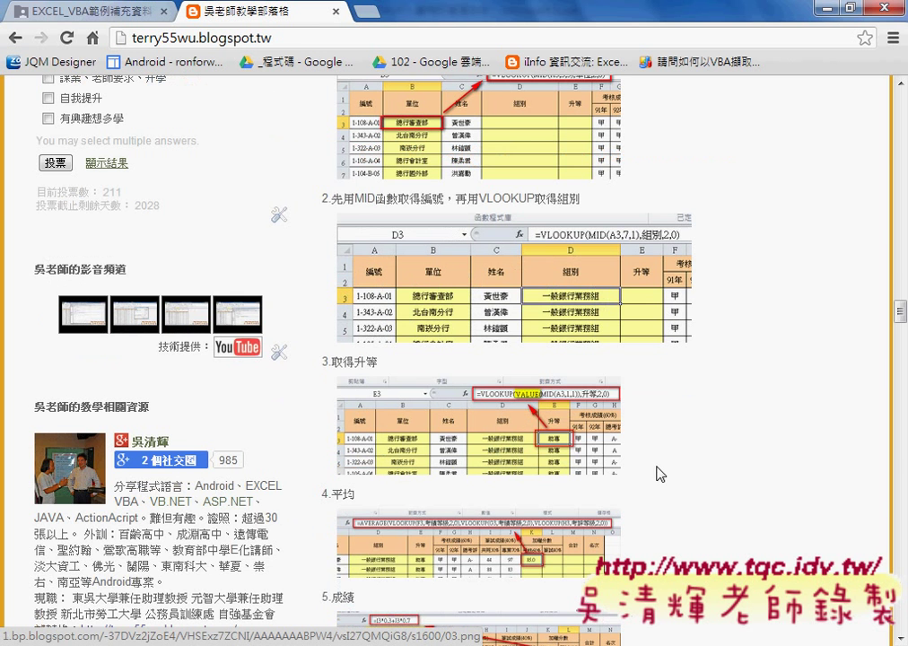
click(533, 446)
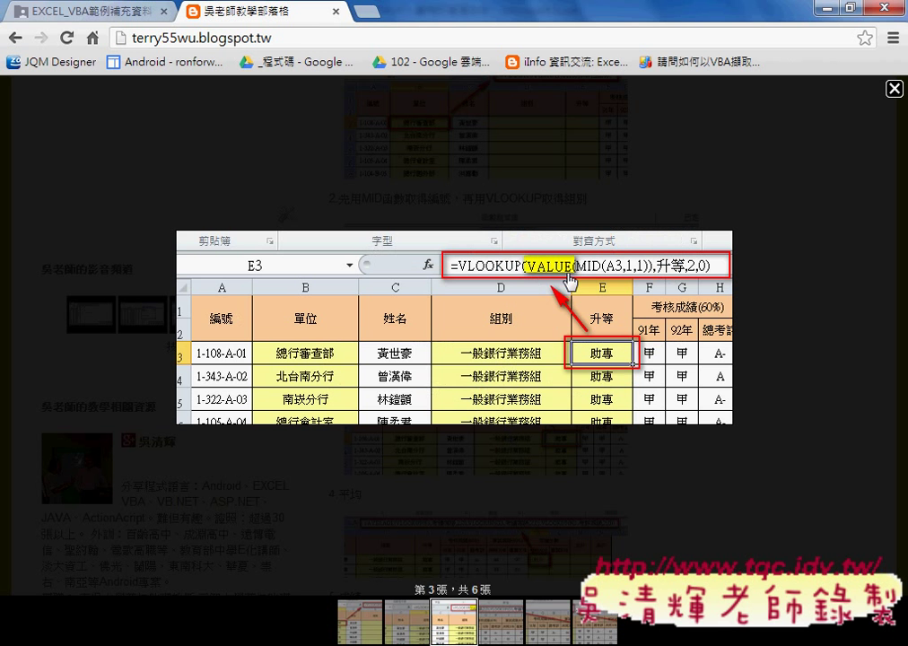